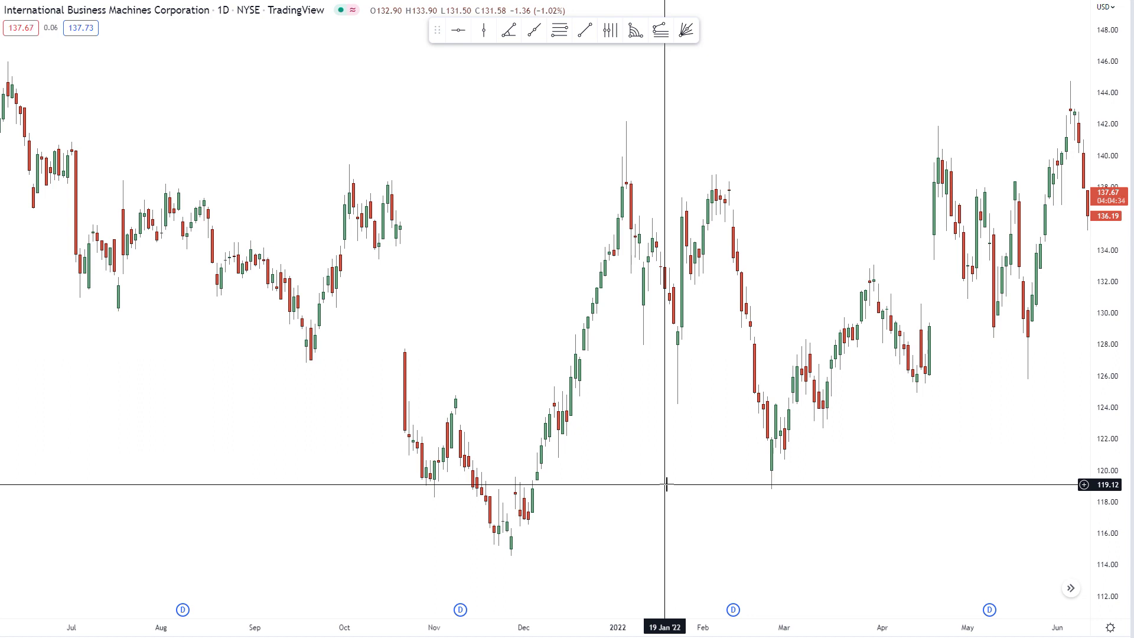
Draw a red trendline rising from the 26 Nov '21 low through the 24 Jan '22 low
click(535, 32)
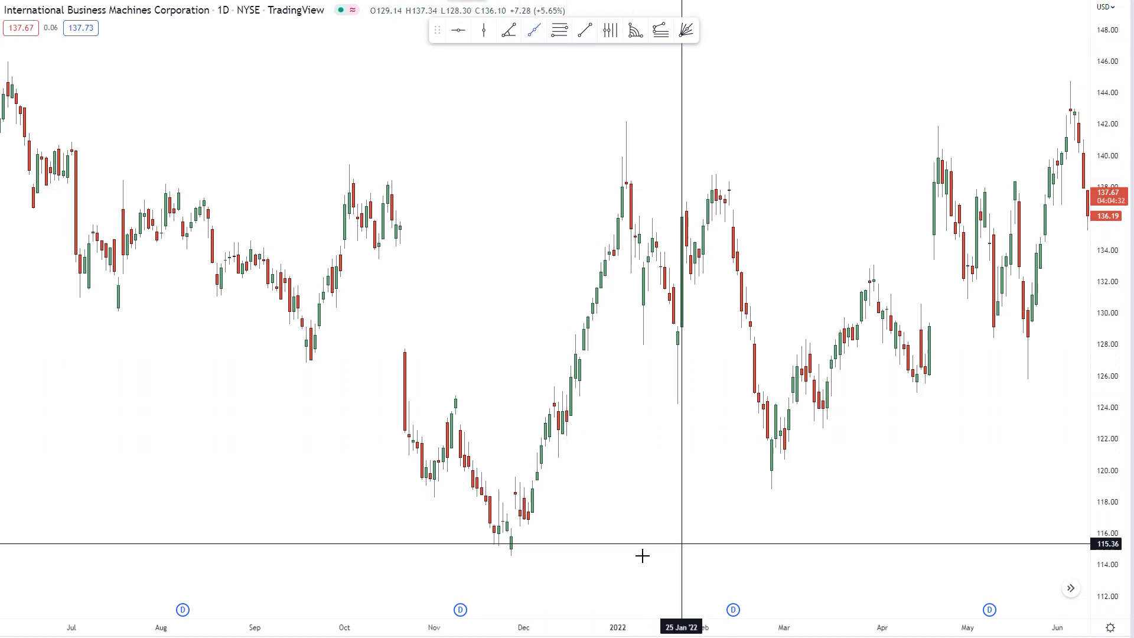
click(511, 557)
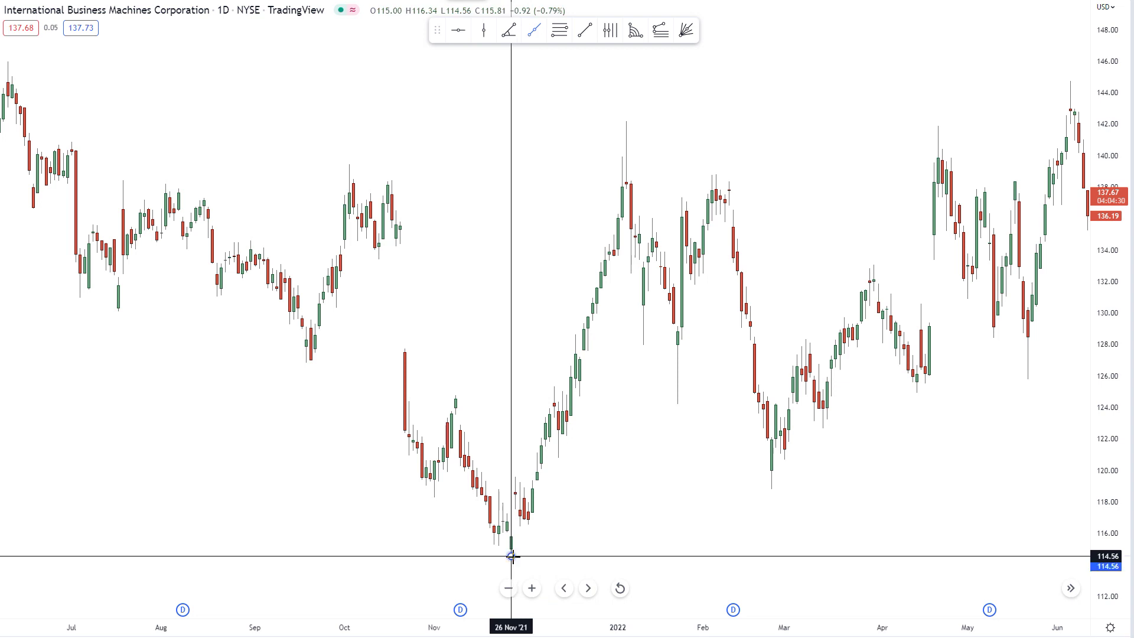
click(677, 404)
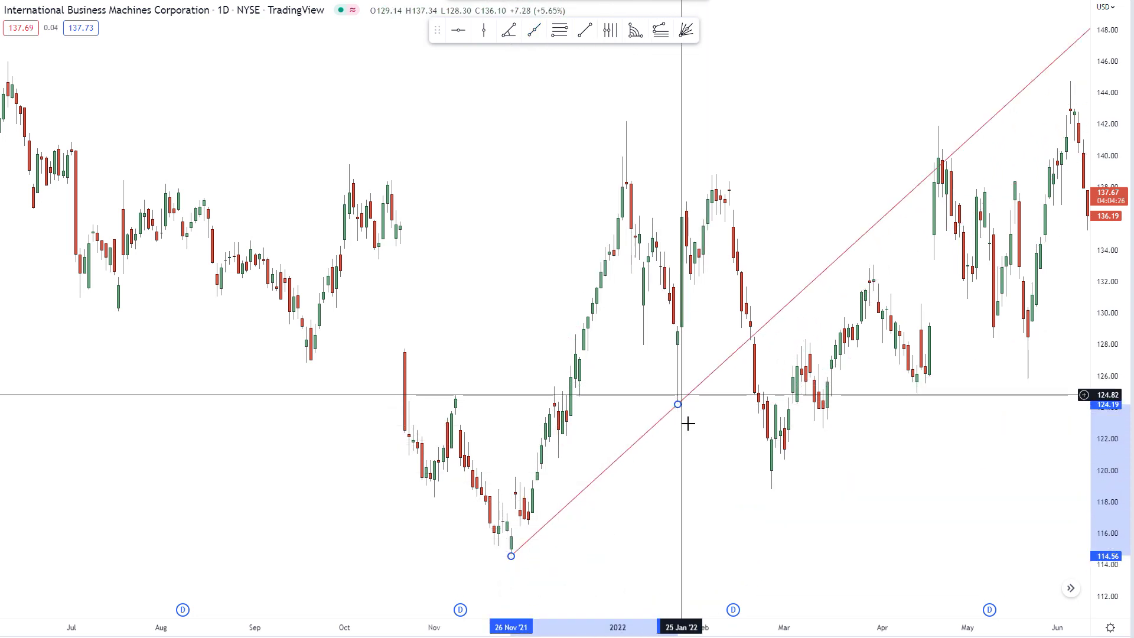
click(699, 550)
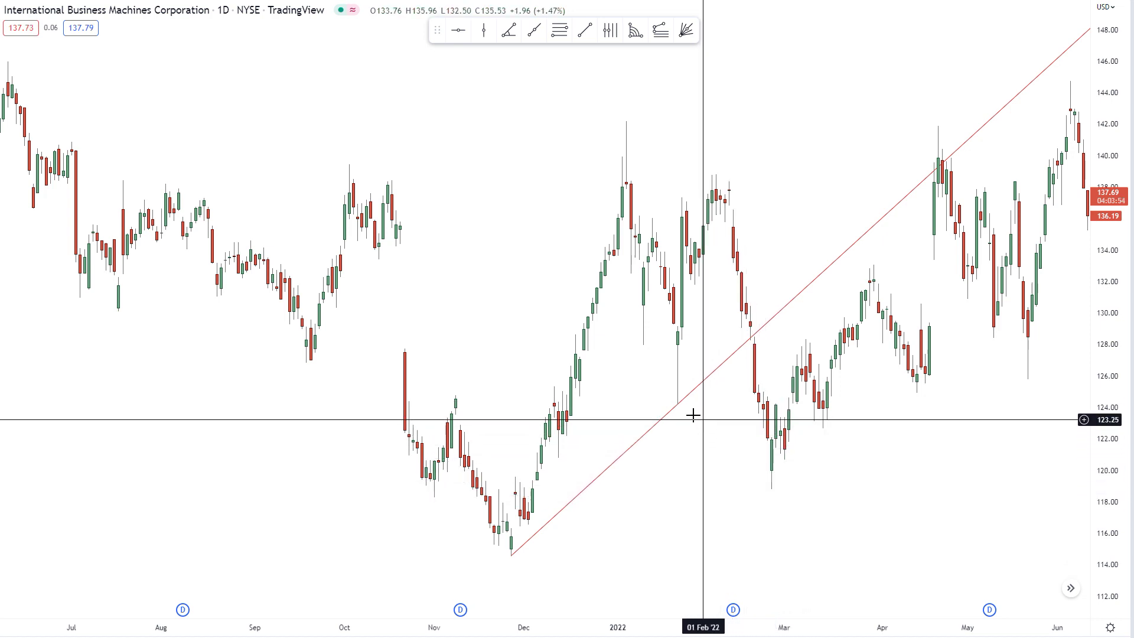
Delete the rising trendline and draw a falling one from the 142.20 January high down to the right
drag(701, 481, 626, 491)
click(572, 437)
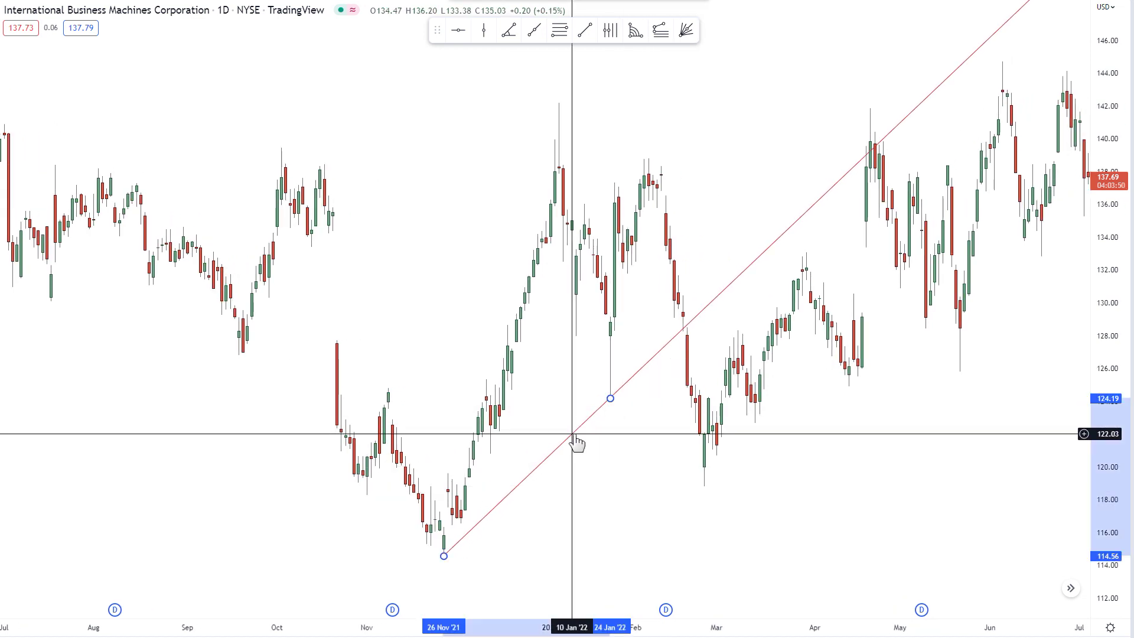
key(Delete)
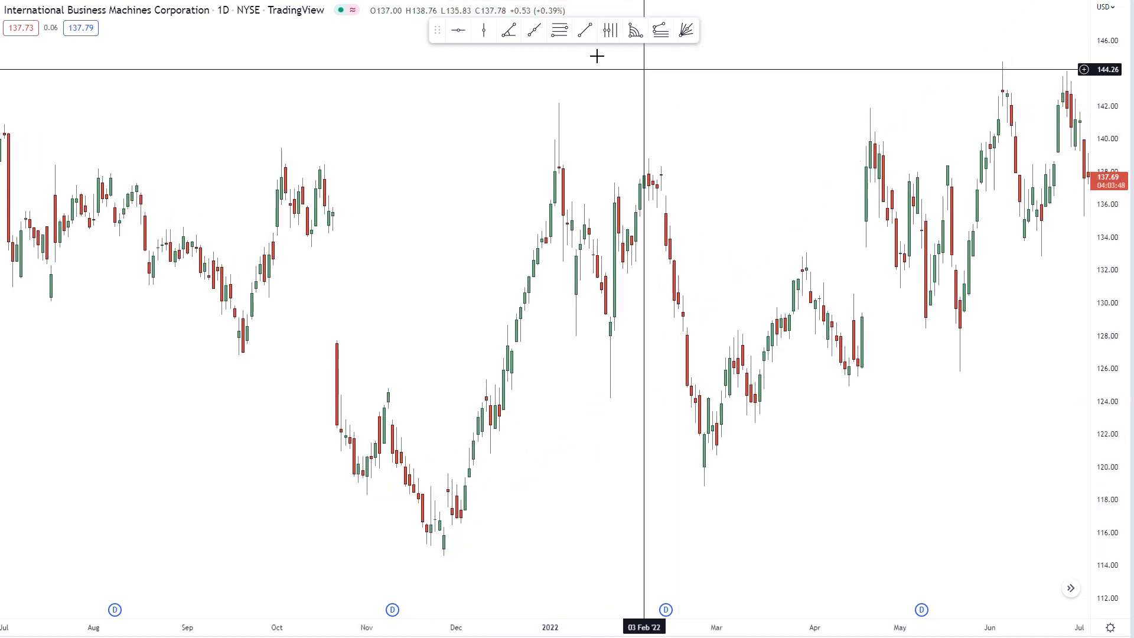
click(560, 98)
click(649, 158)
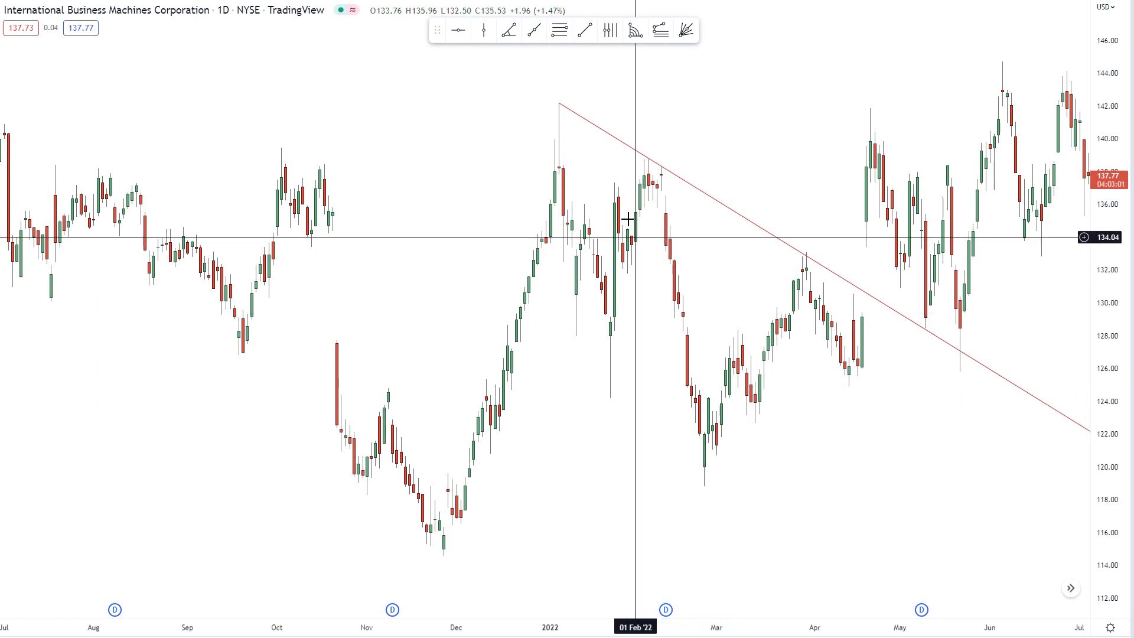
Delete the falling line and redraw the rising trendline from the 26 Nov '21 low through 24 Jan '22
click(614, 139)
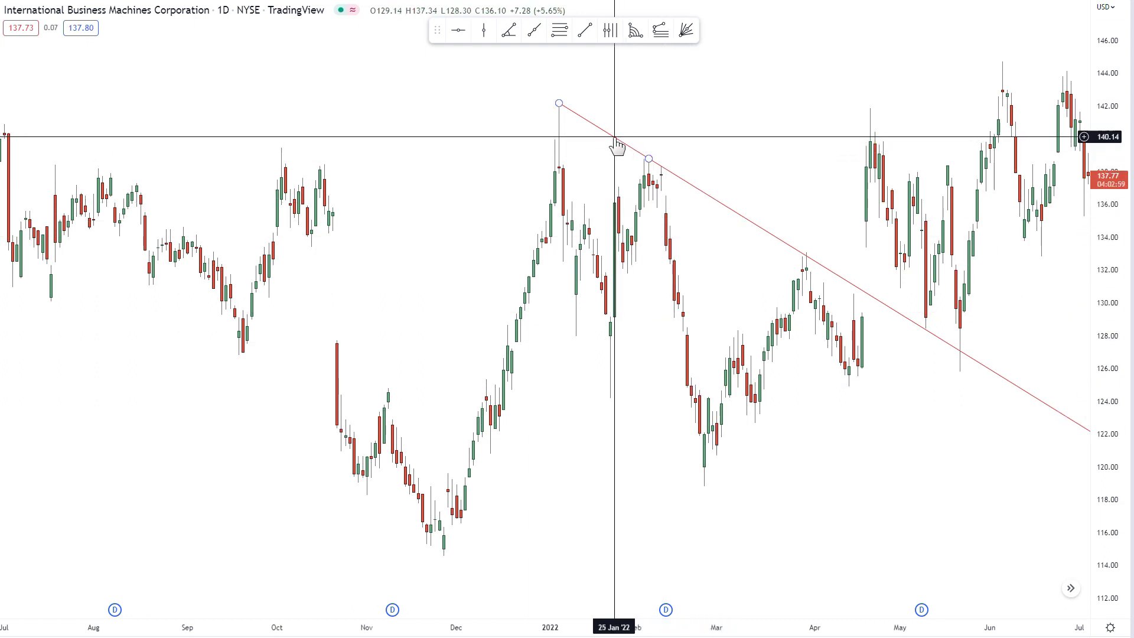
key(Delete)
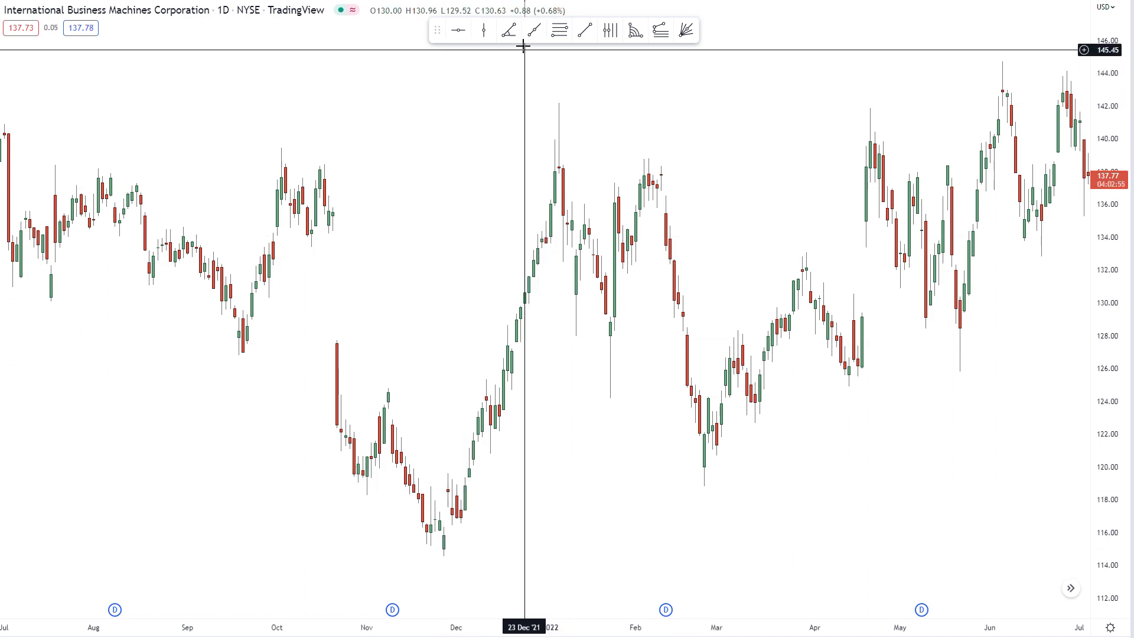
click(443, 549)
click(608, 402)
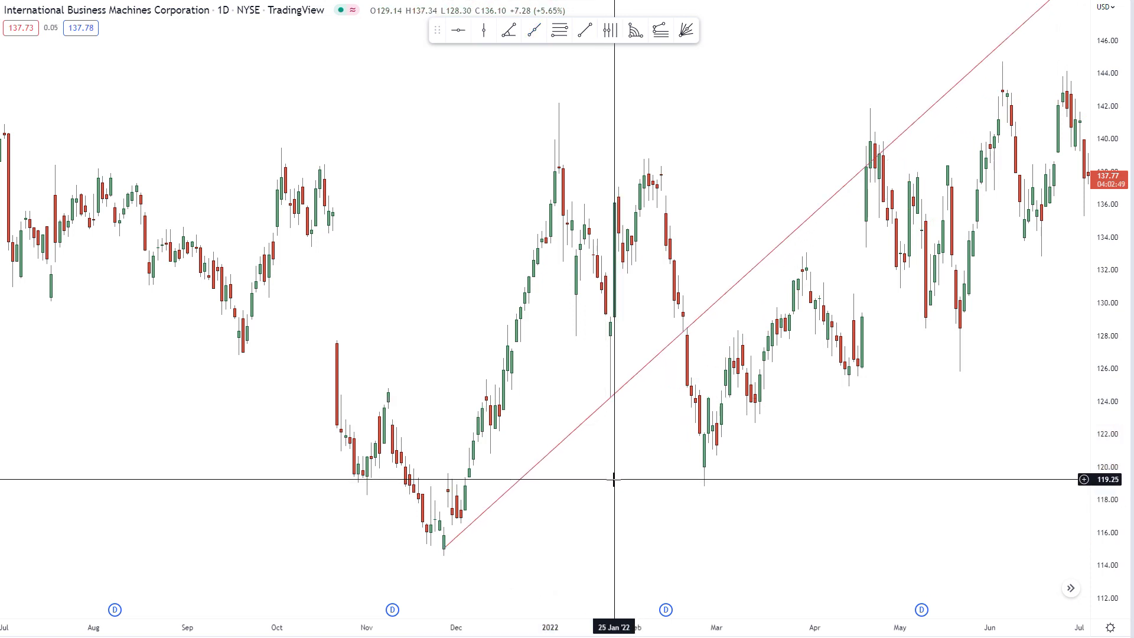
mouse_move(447, 550)
mouse_down()
mouse_move(455, 557)
mouse_move(445, 559)
mouse_up()
click(626, 534)
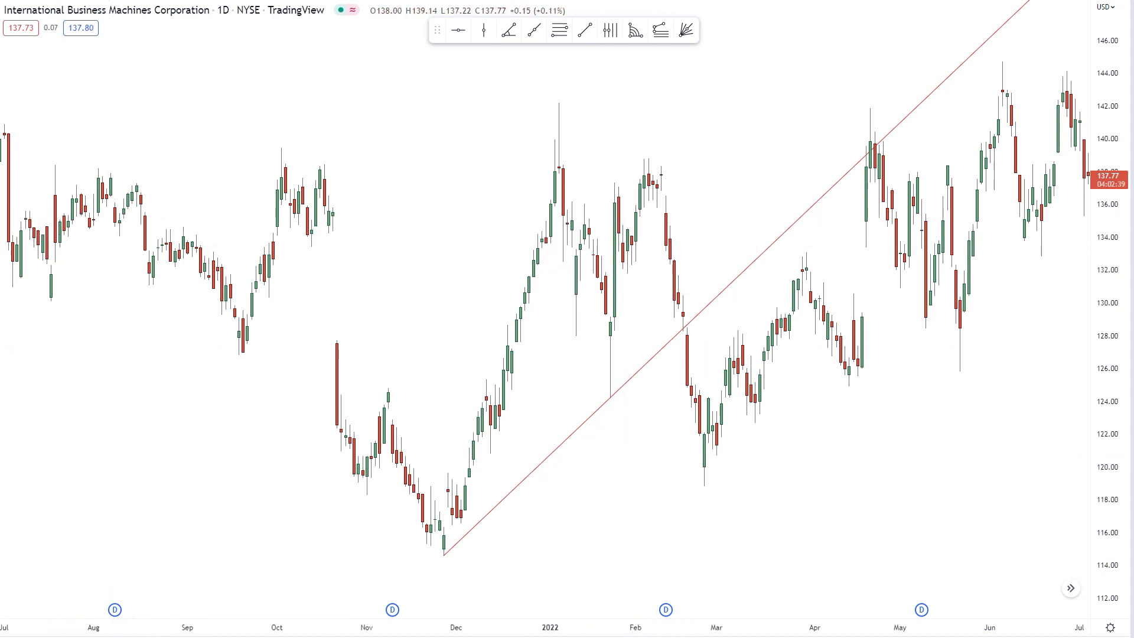
shift+click(444, 460)
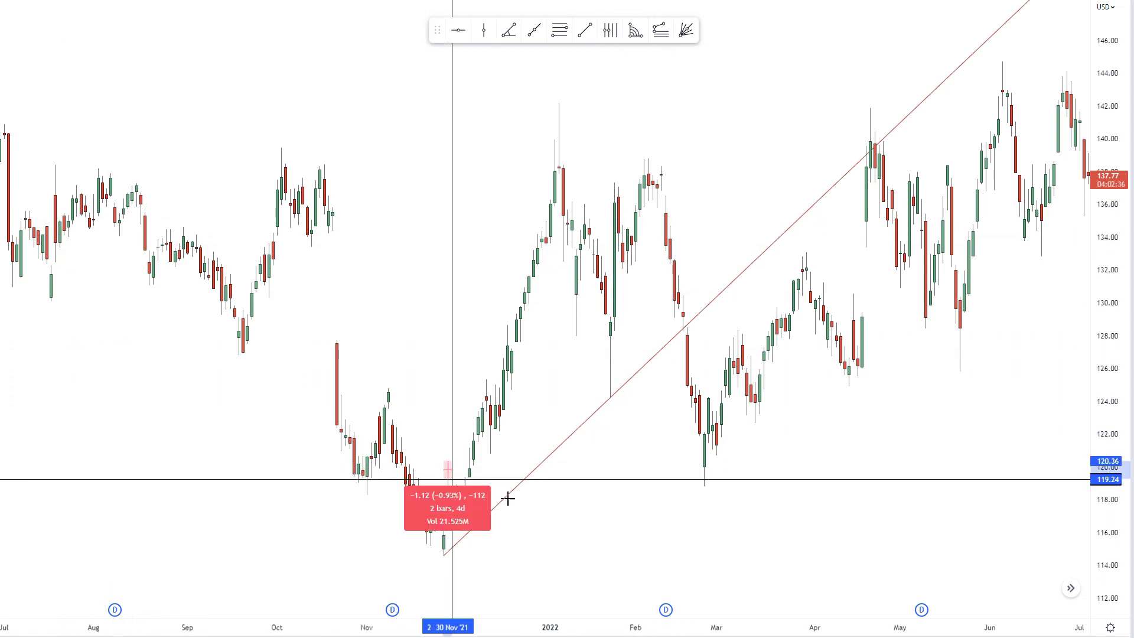
click(610, 488)
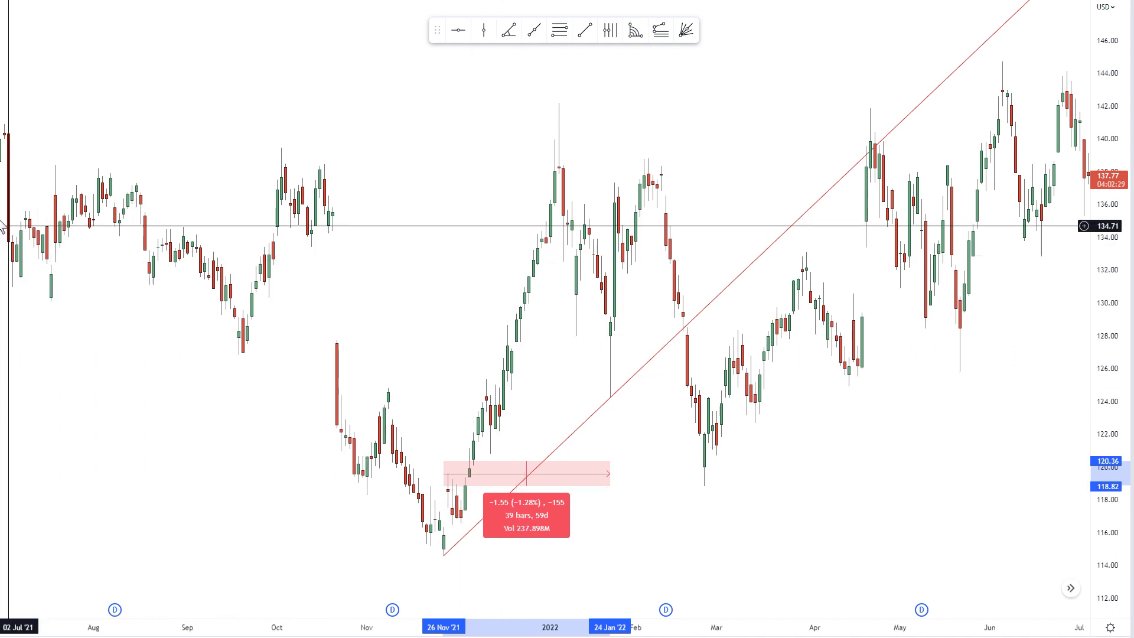
click(608, 433)
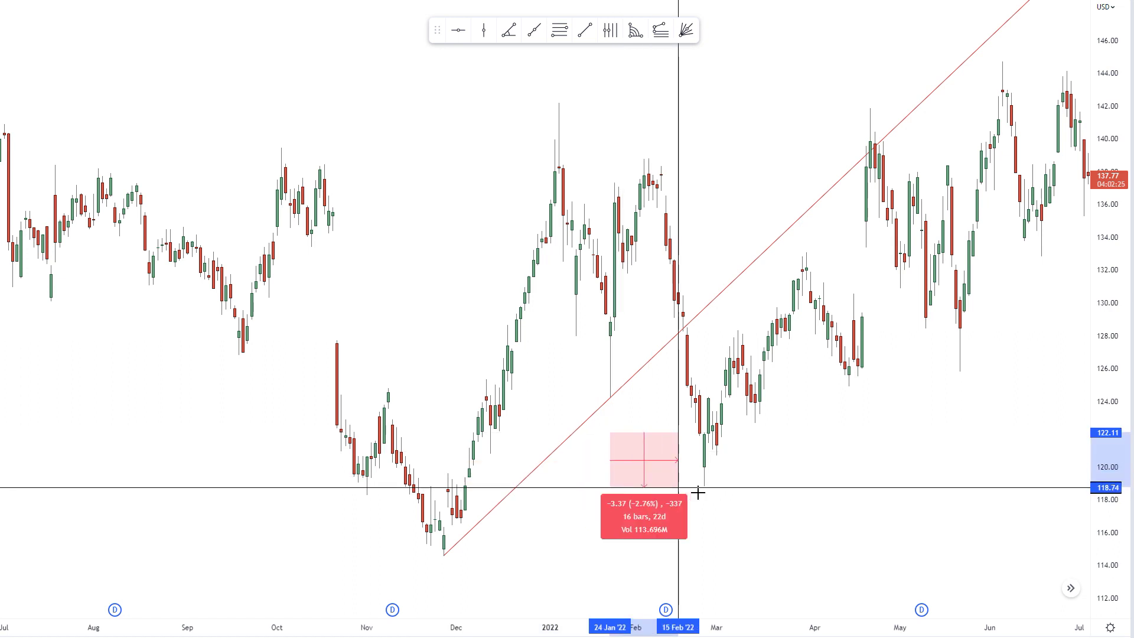
click(776, 500)
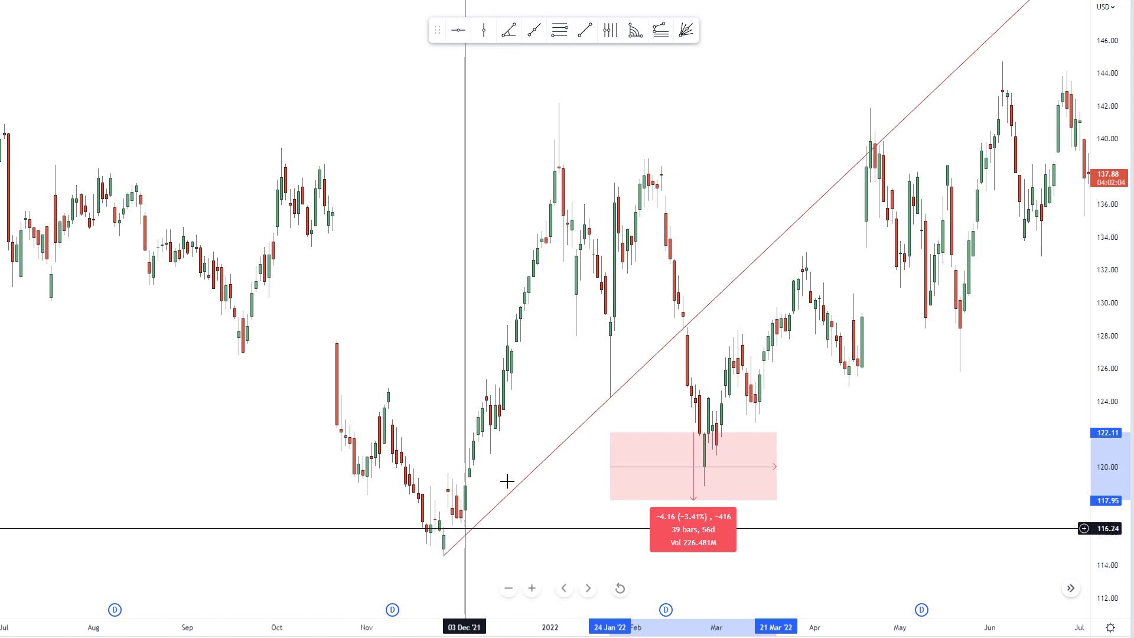
click(632, 378)
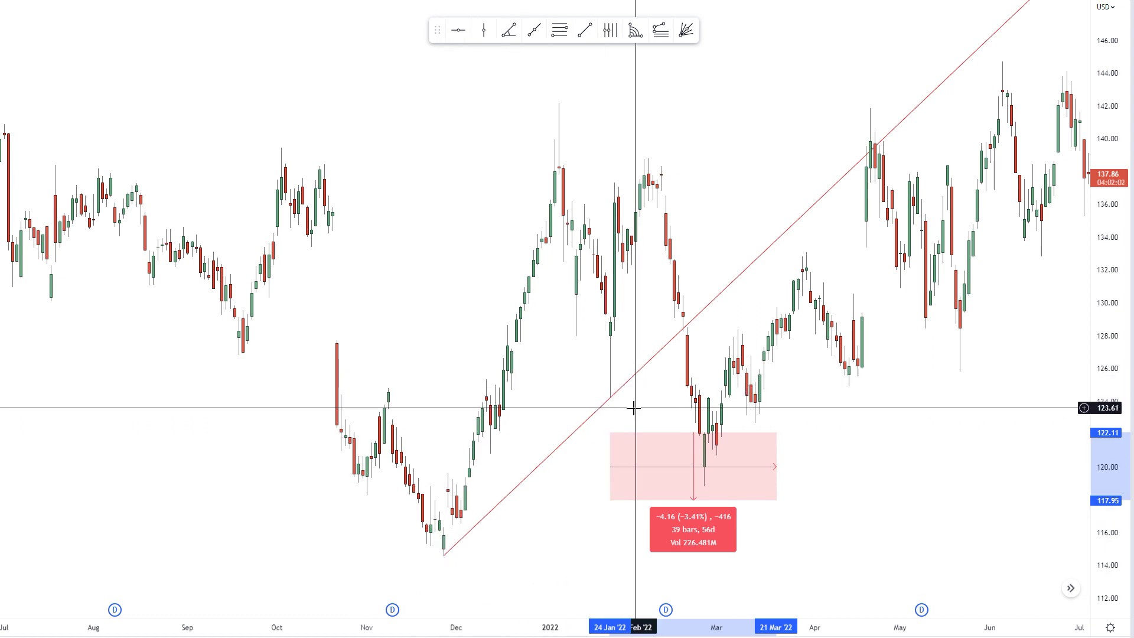
click(584, 473)
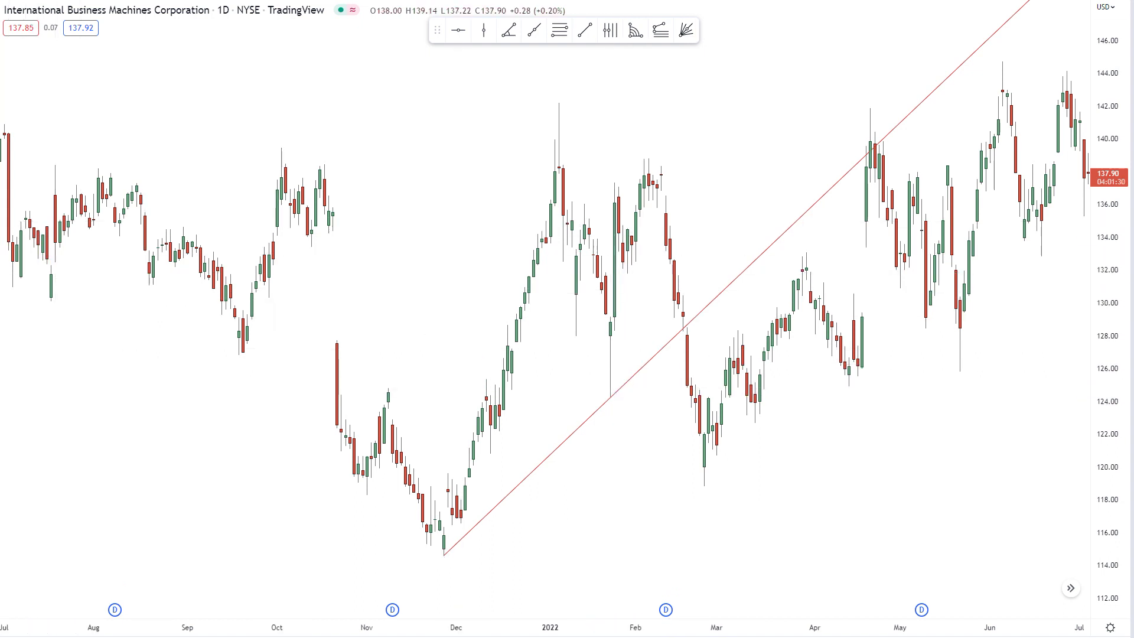
Measure 24 Jan–16 Feb and 16 Feb (130.44) to mid-March ranges, then dismiss and select the rising trendline
shift+click(610, 467)
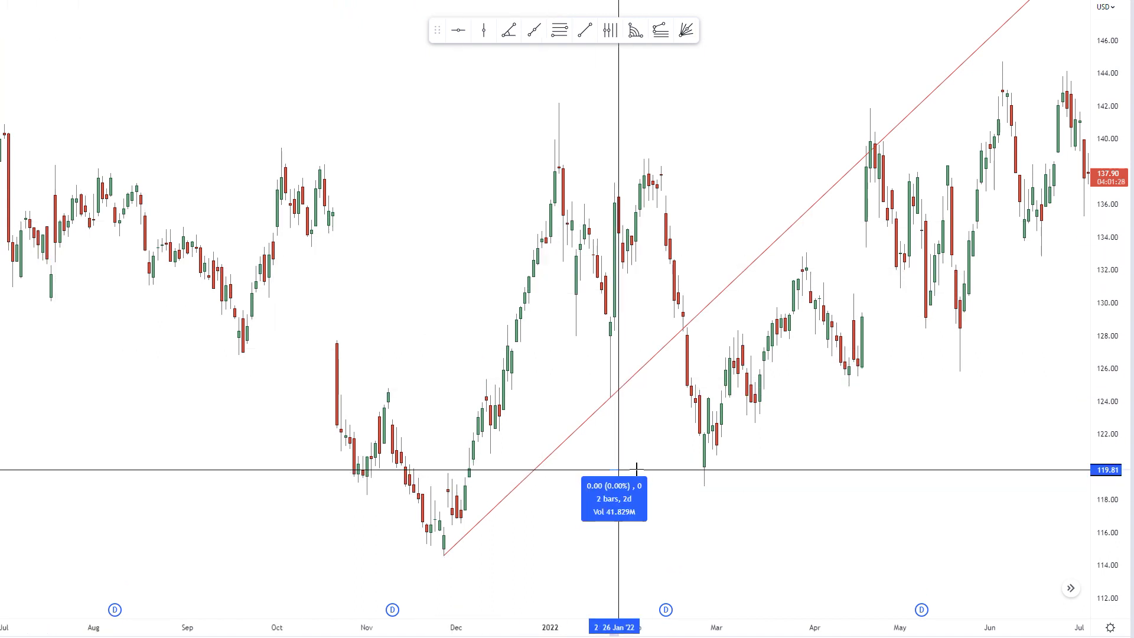
click(683, 465)
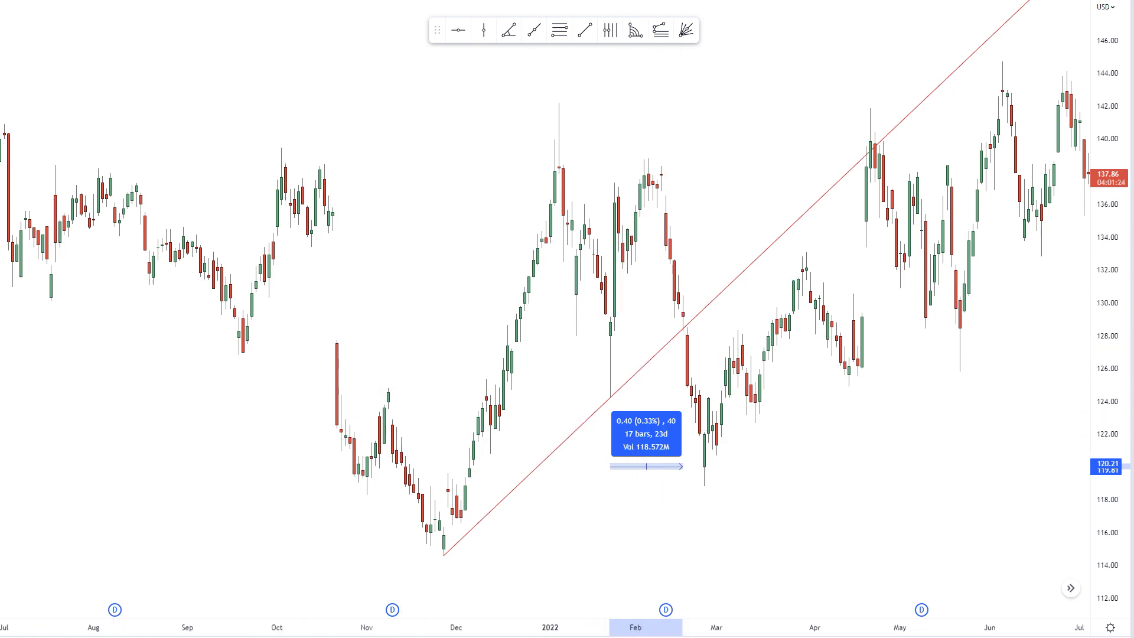
click(684, 285)
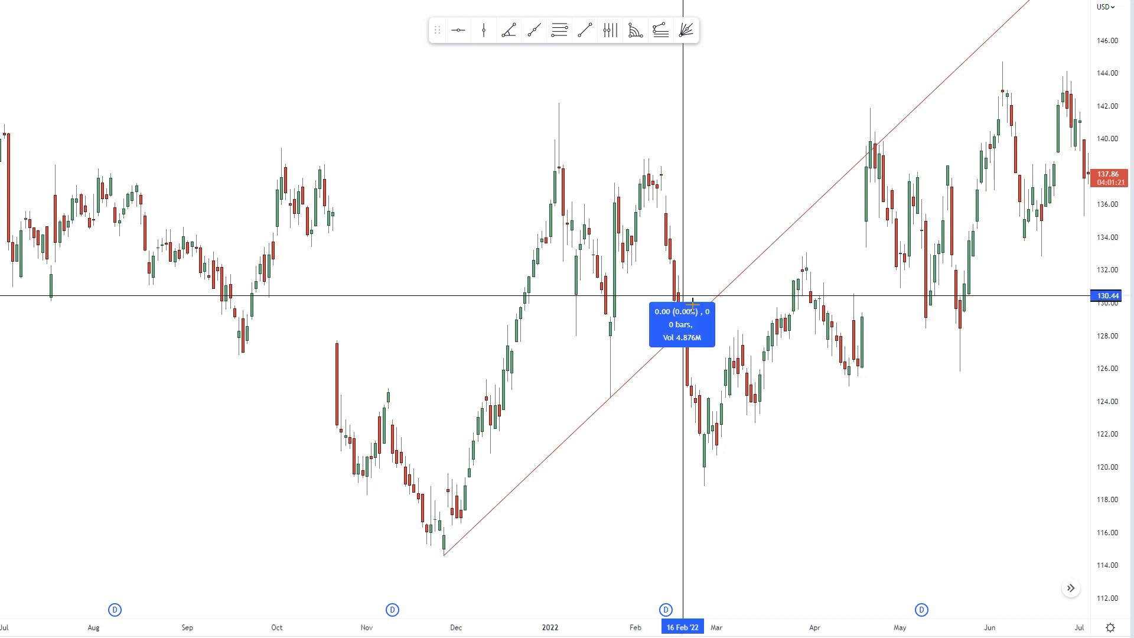
click(755, 491)
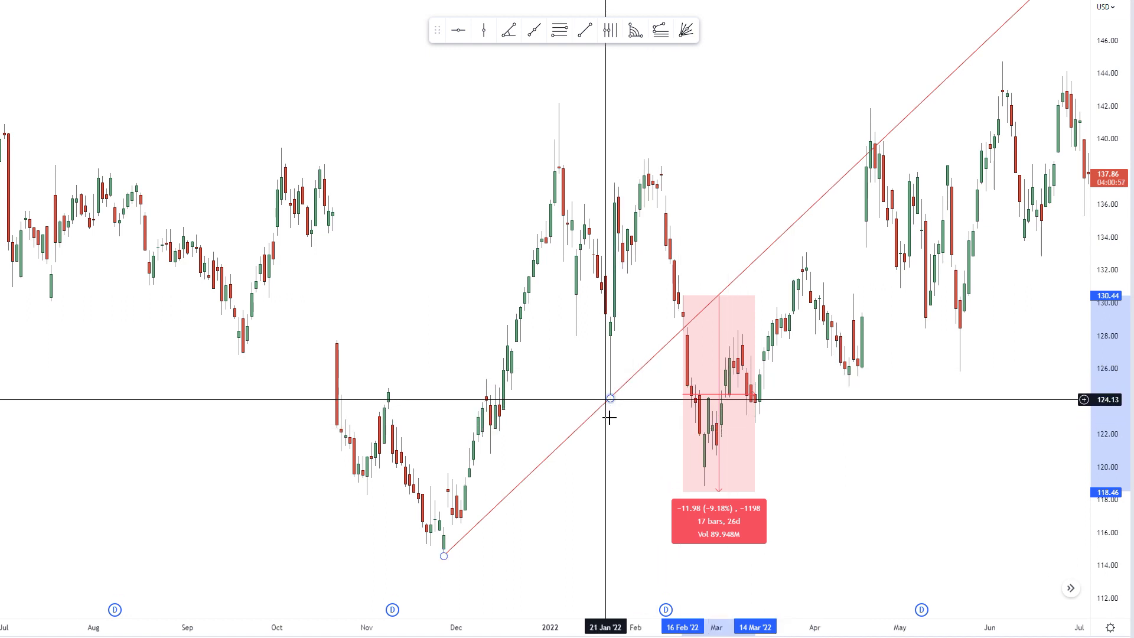
click(608, 407)
click(610, 399)
Delete the rising trendline and draw a falling one from the 05 Jan '22 high at 142.20 to the early-February high
key(Delete)
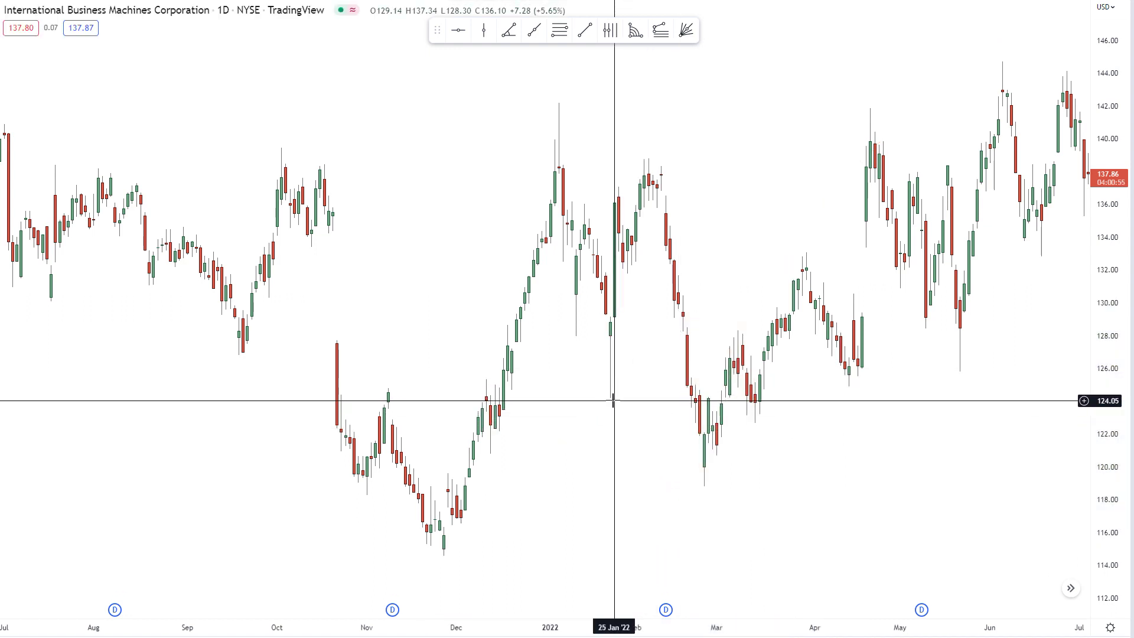
click(535, 31)
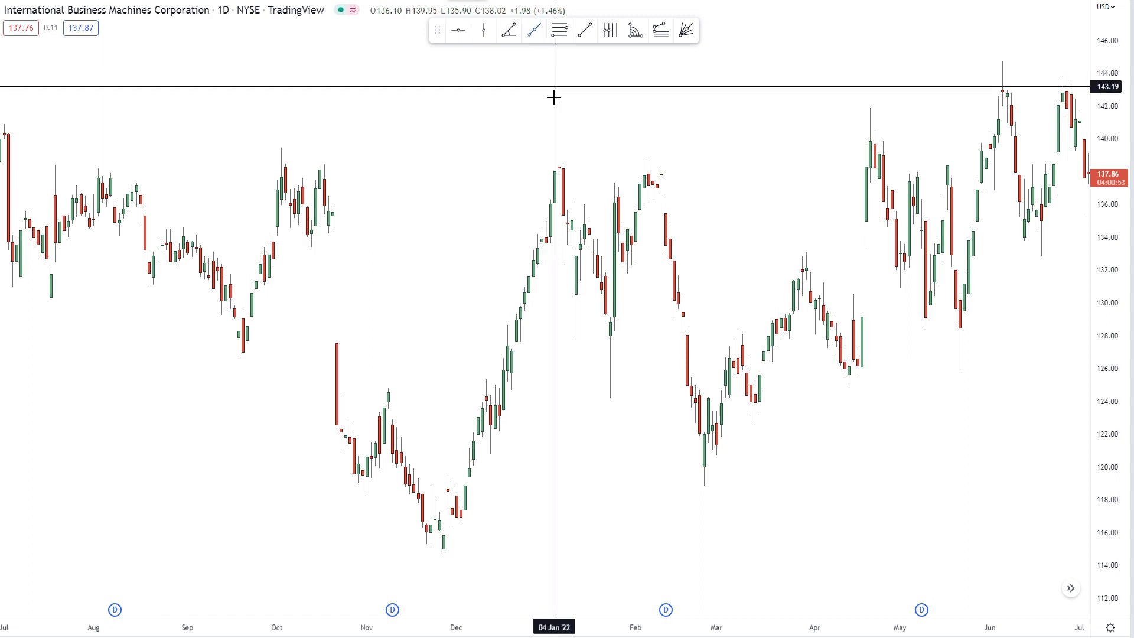
click(559, 103)
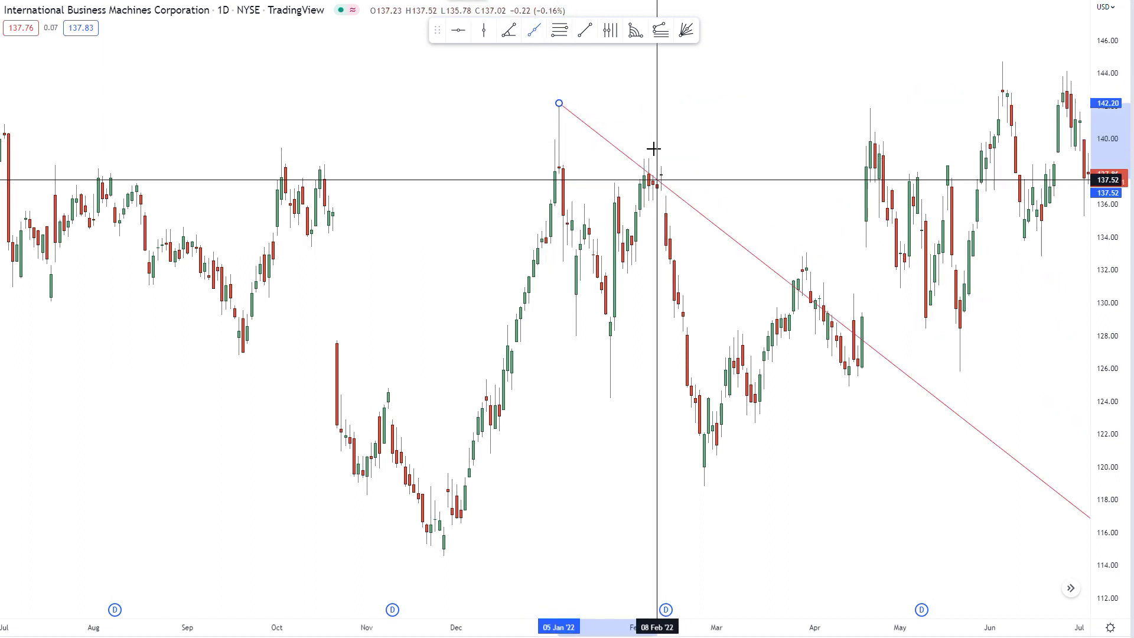
click(649, 152)
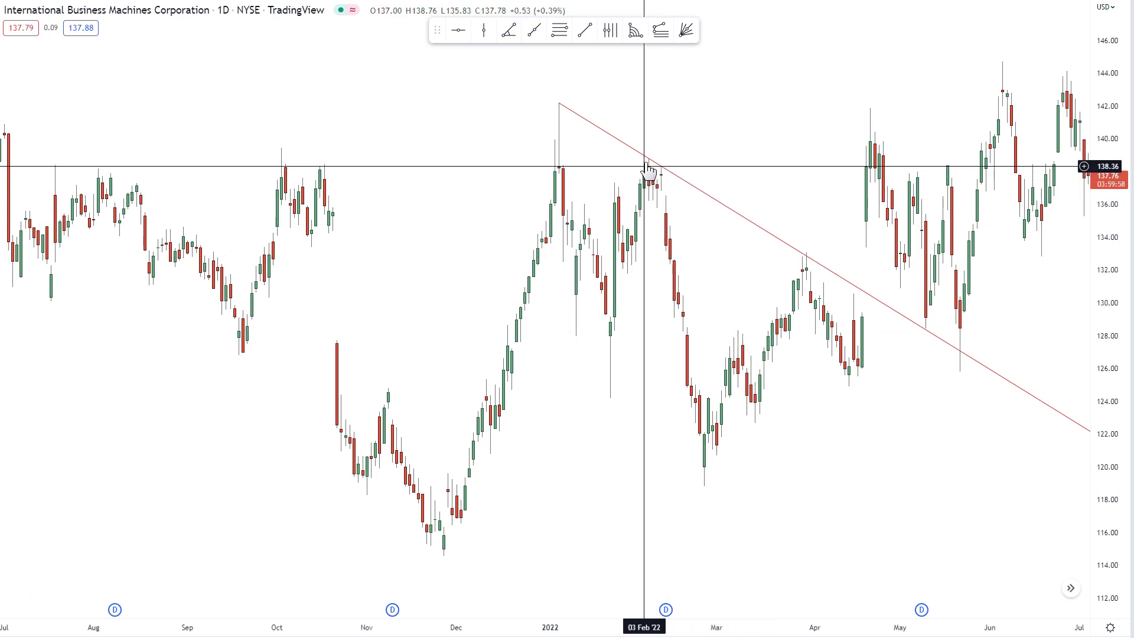
Move the falling line's end onto the 09 Feb high and measure 09 Feb–18 May '22 (−9.51, −7.39%)
mouse_move(652, 158)
mouse_down()
mouse_move(666, 152)
mouse_move(661, 166)
mouse_up()
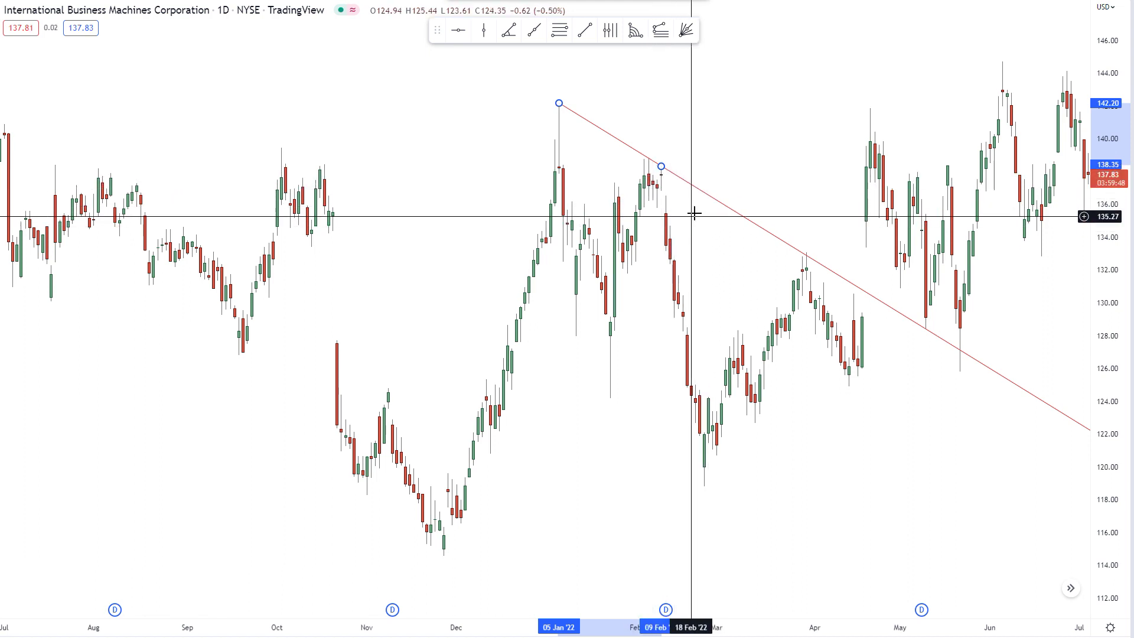
click(689, 189)
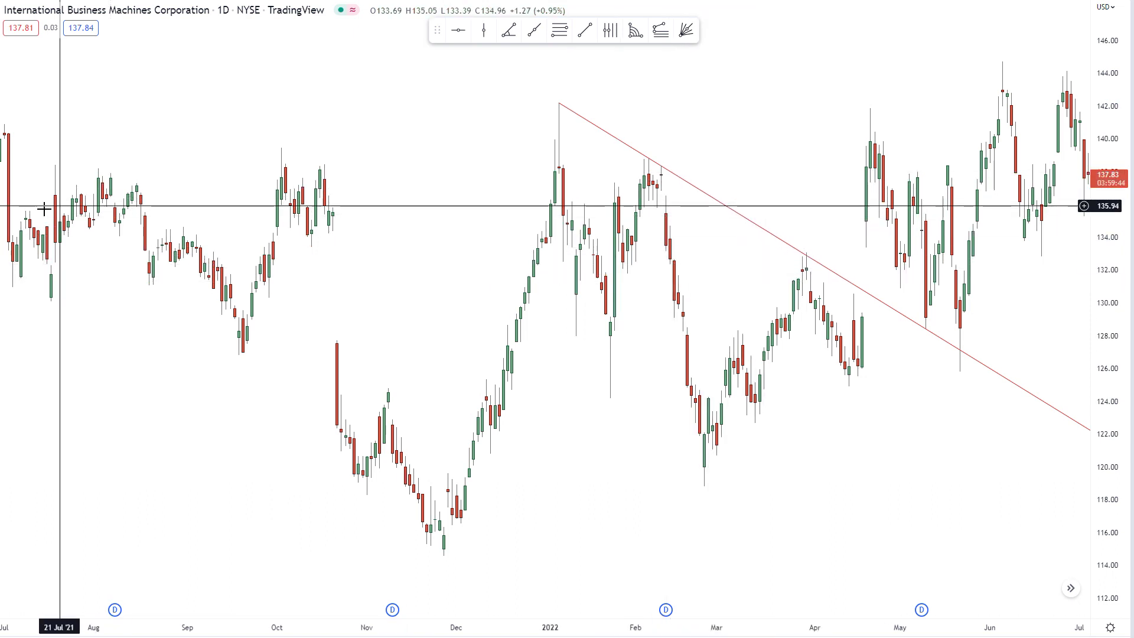
shift+click(661, 325)
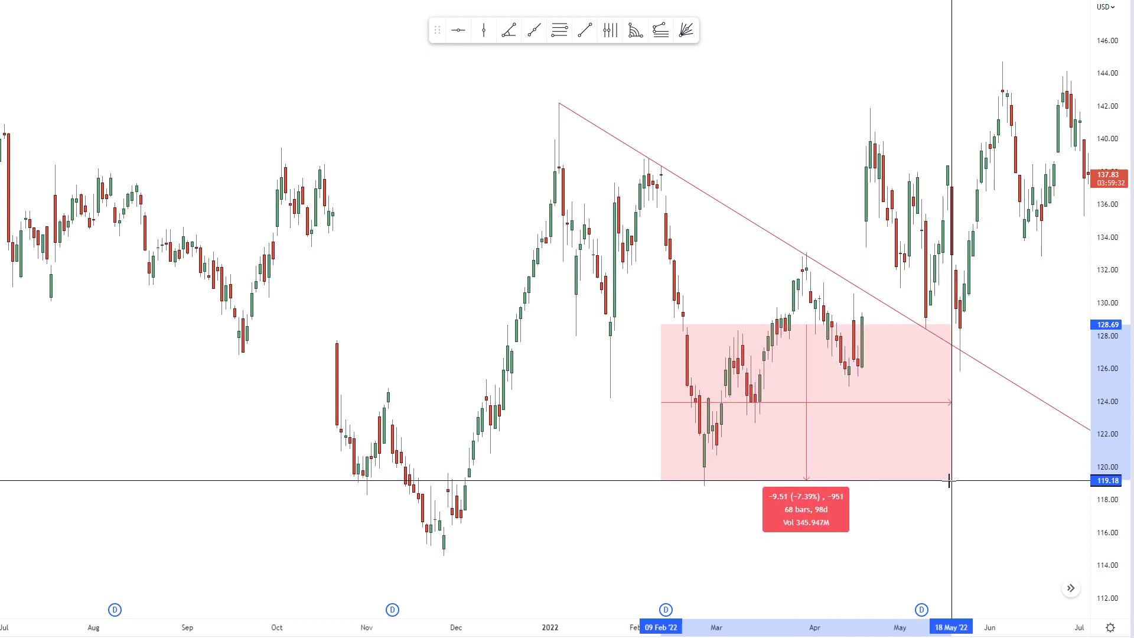
click(949, 481)
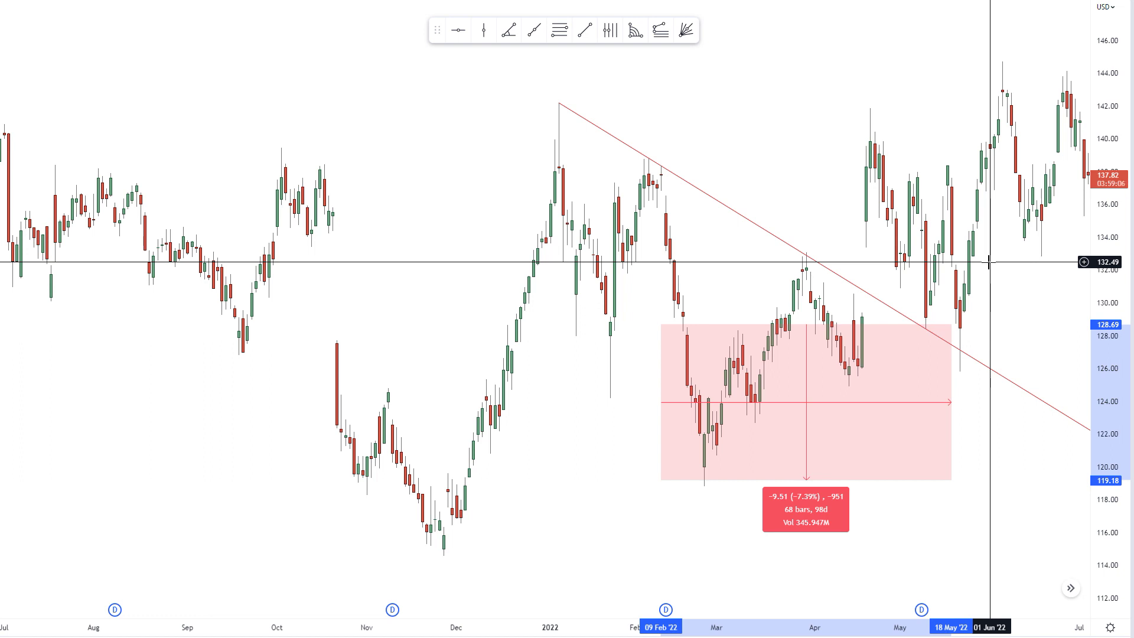
Dismiss the price-range measurement and delete the falling trendline
click(589, 425)
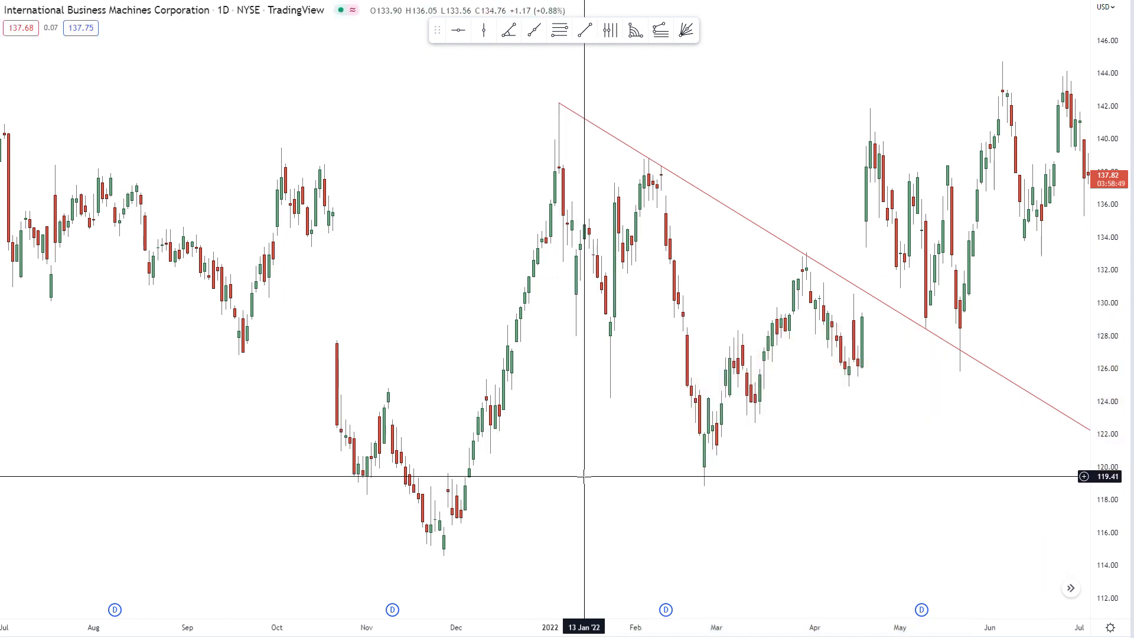
click(616, 140)
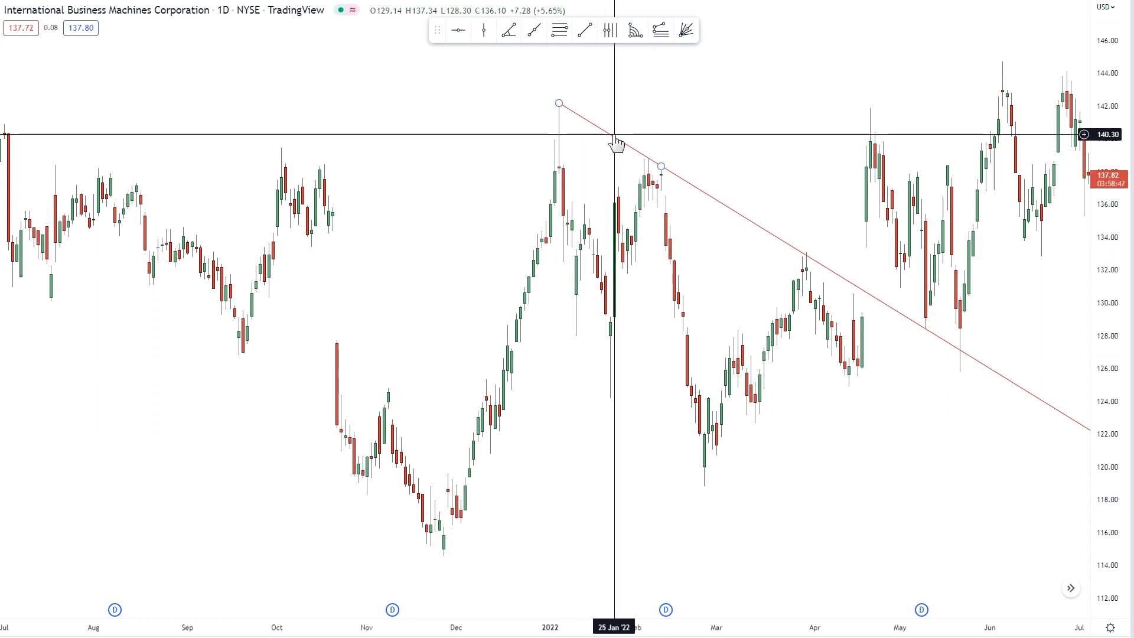
key(Delete)
Draw a trial trendline from the 24 Jan '22 low to the late-February low, then delete it
click(534, 30)
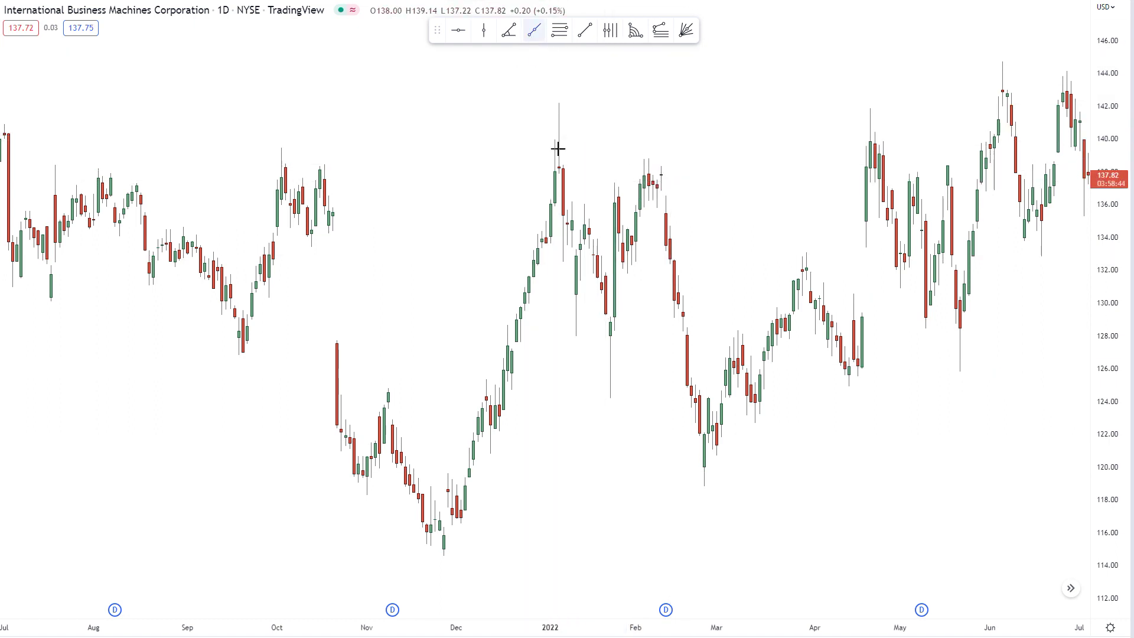
click(610, 399)
click(704, 486)
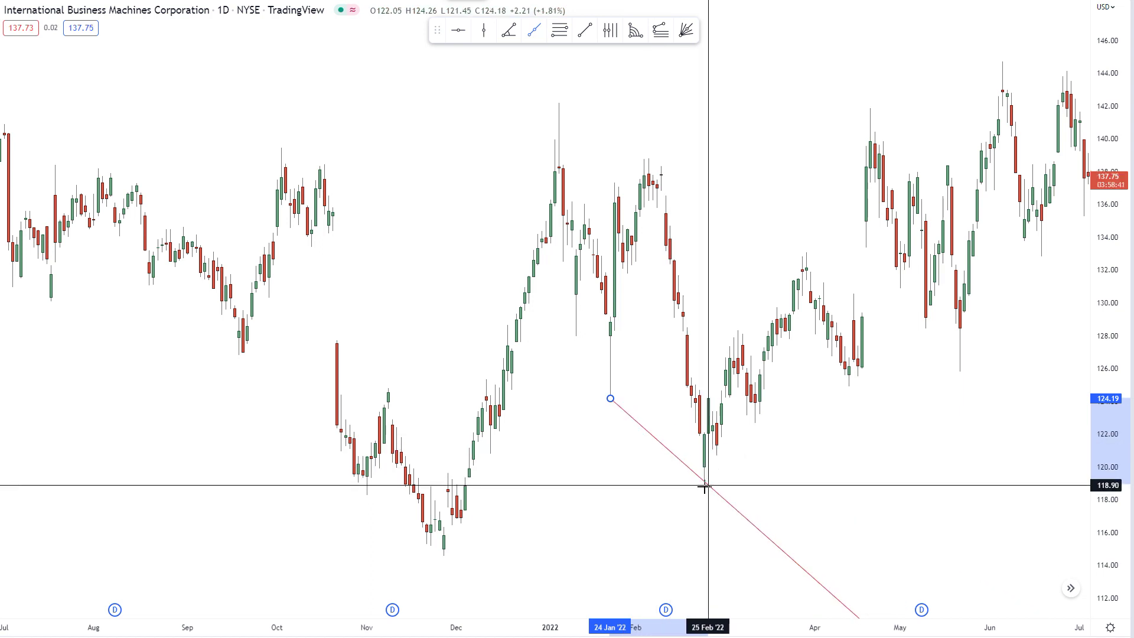
click(805, 504)
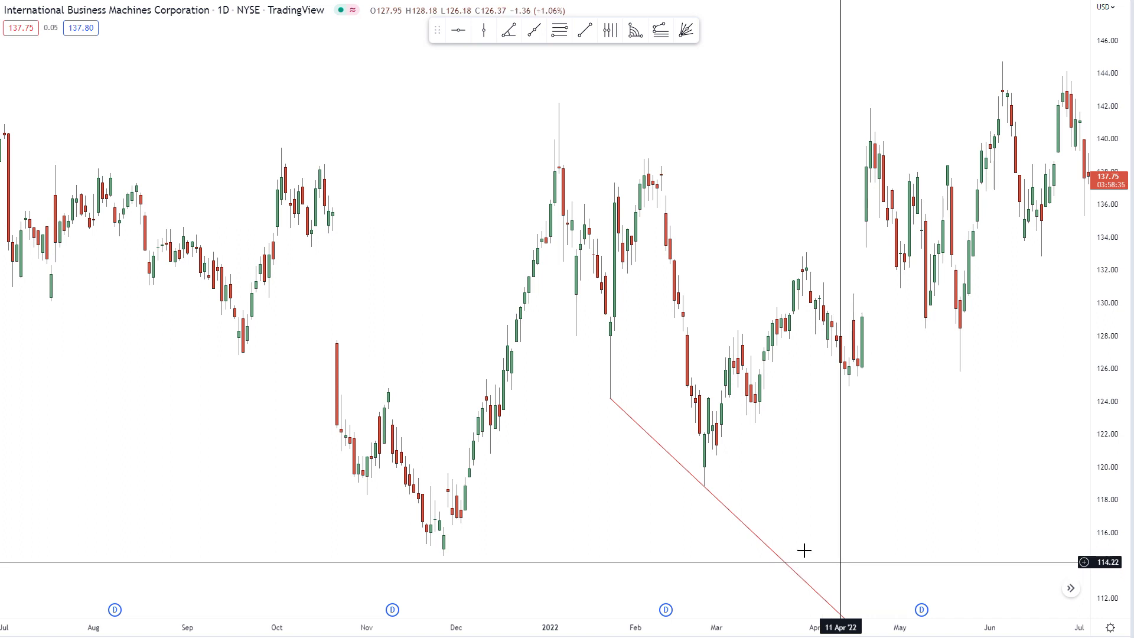
click(668, 457)
key(Delete)
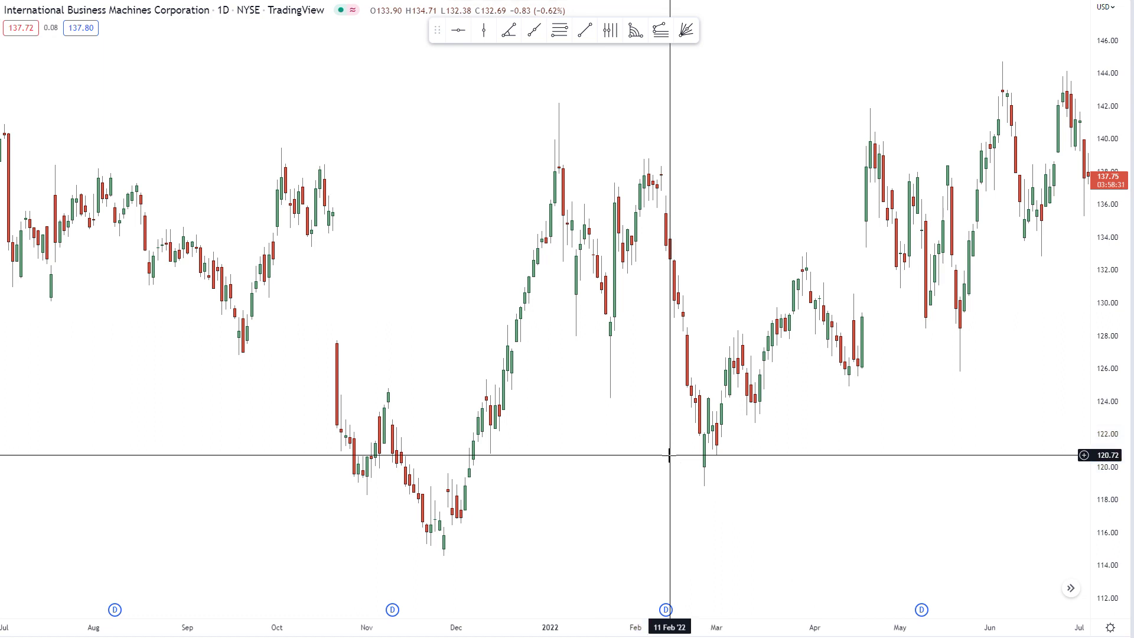
Bring future dates into view and draw a rising trendline from the 13 Apr '22 low through the May low
mouse_move(815, 559)
mouse_down()
mouse_move(764, 509)
mouse_move(628, 458)
mouse_up()
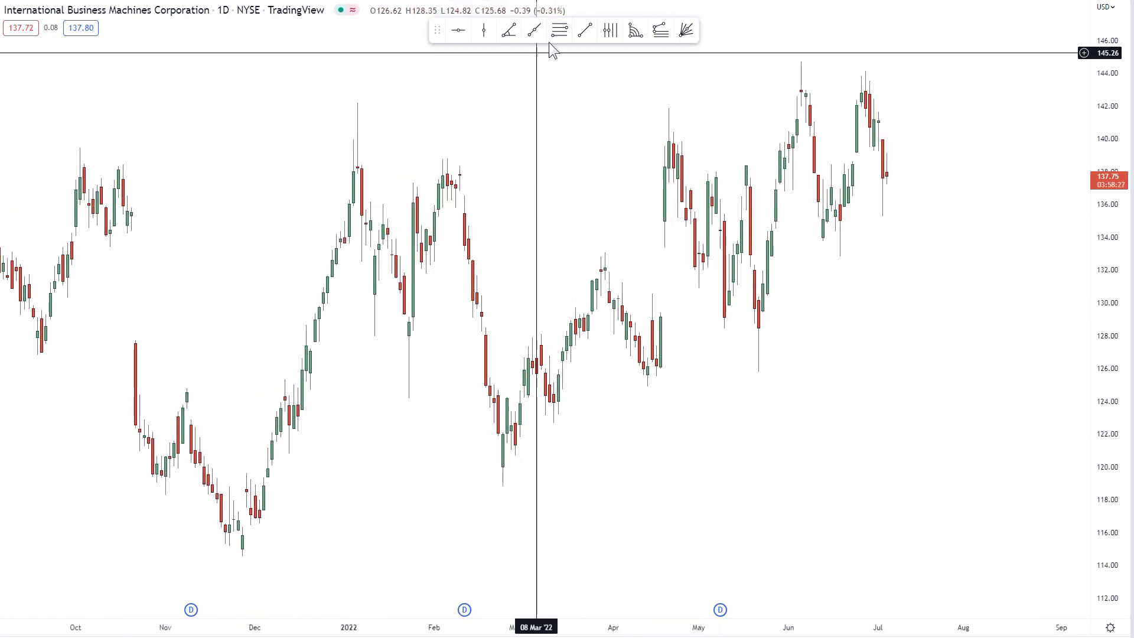
click(534, 30)
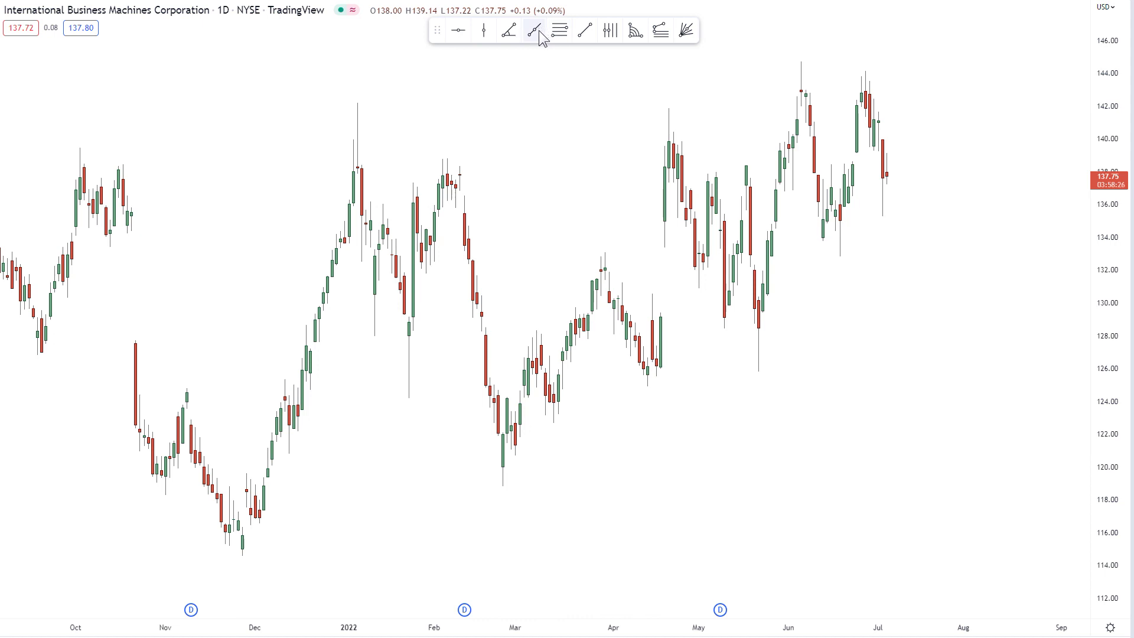
click(647, 387)
click(726, 335)
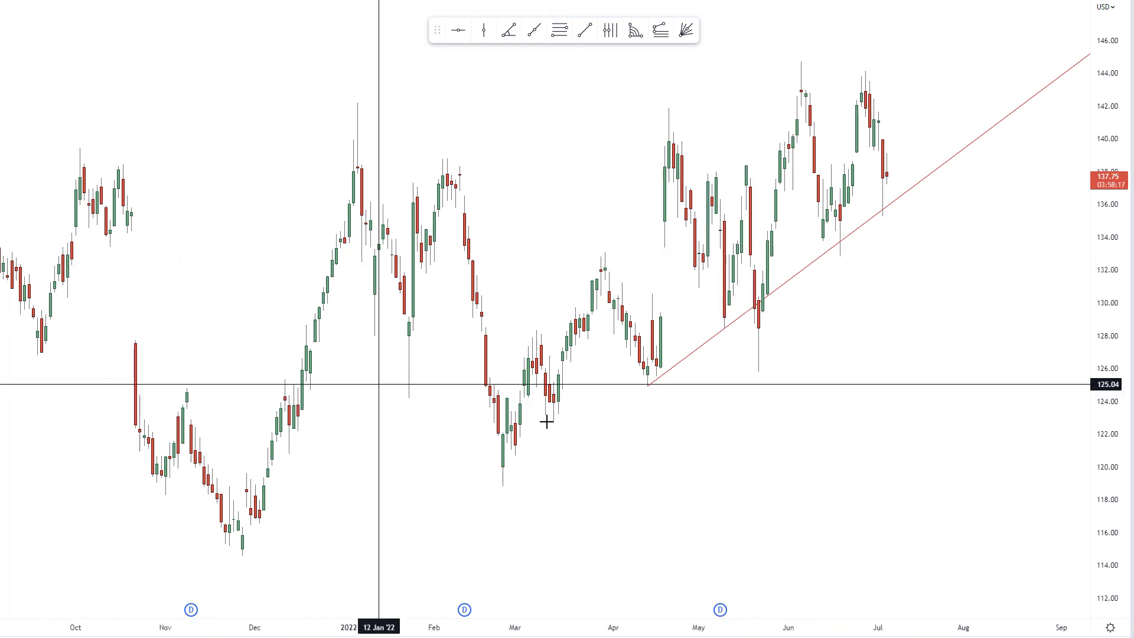
shift+click(724, 429)
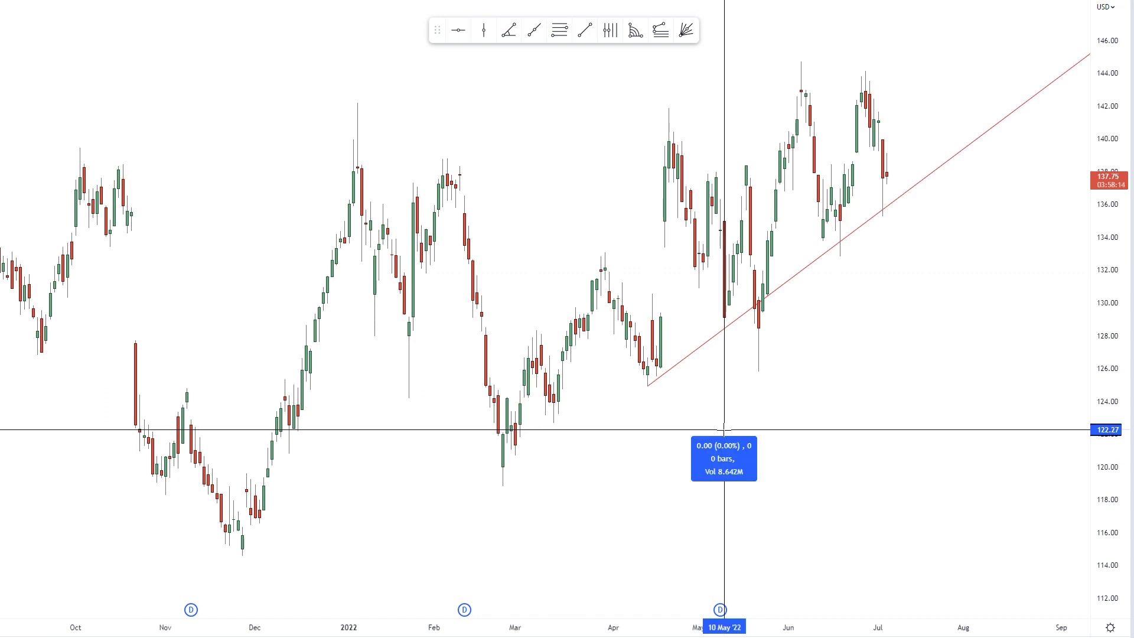
Finish the range measurement at 31 May '22, showing 14 bars over 21 days at 122.27
click(782, 429)
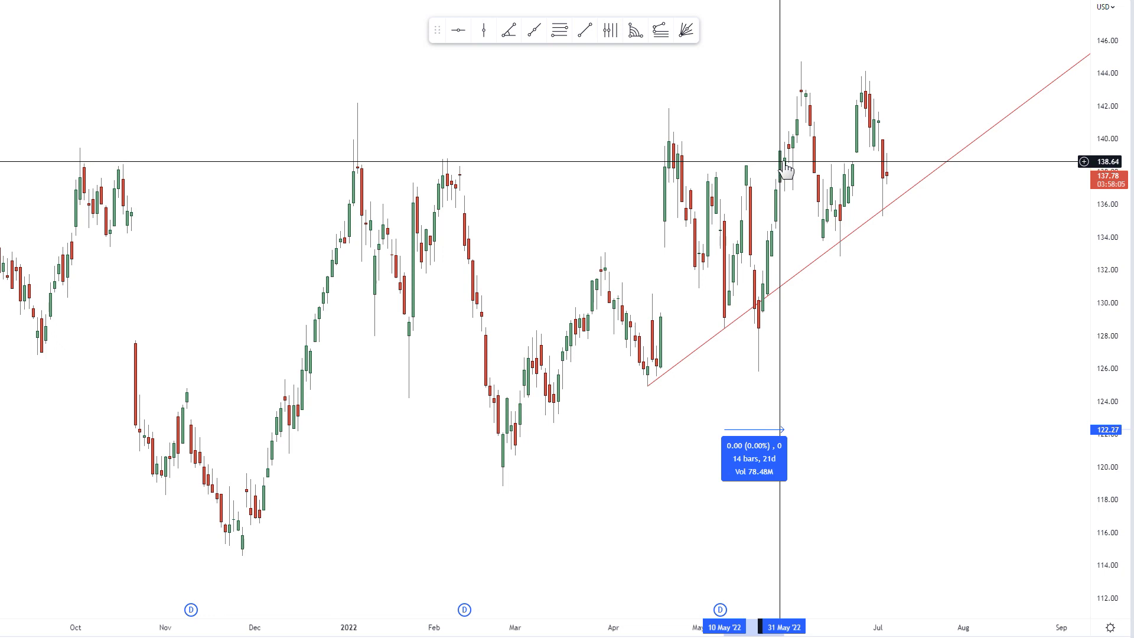